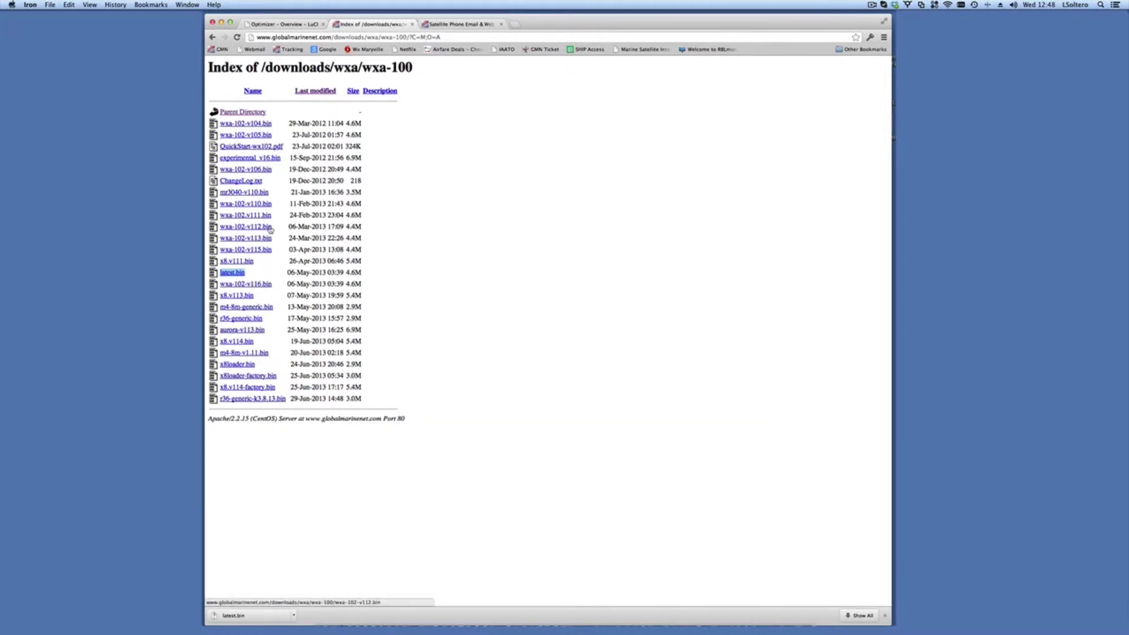
Step: Sort the wxa-100 firmware listing by last-modified date, oldest first
click(321, 92)
click(321, 92)
Step: Save the latest.bin firmware link to the Desktop as latest.bin
right_click(236, 275)
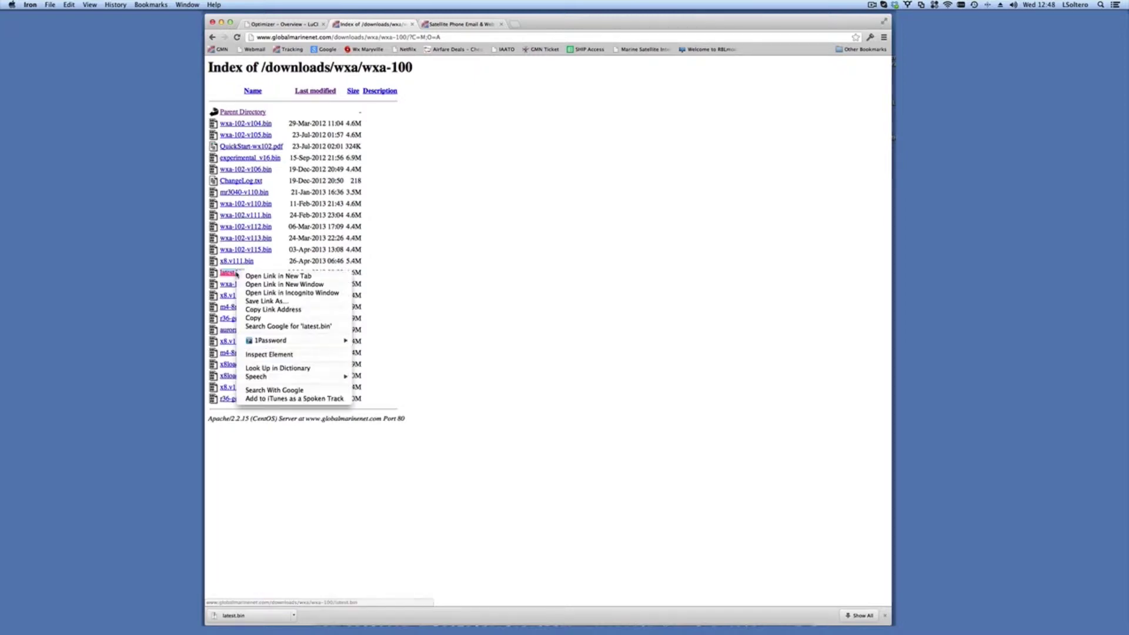
click(266, 302)
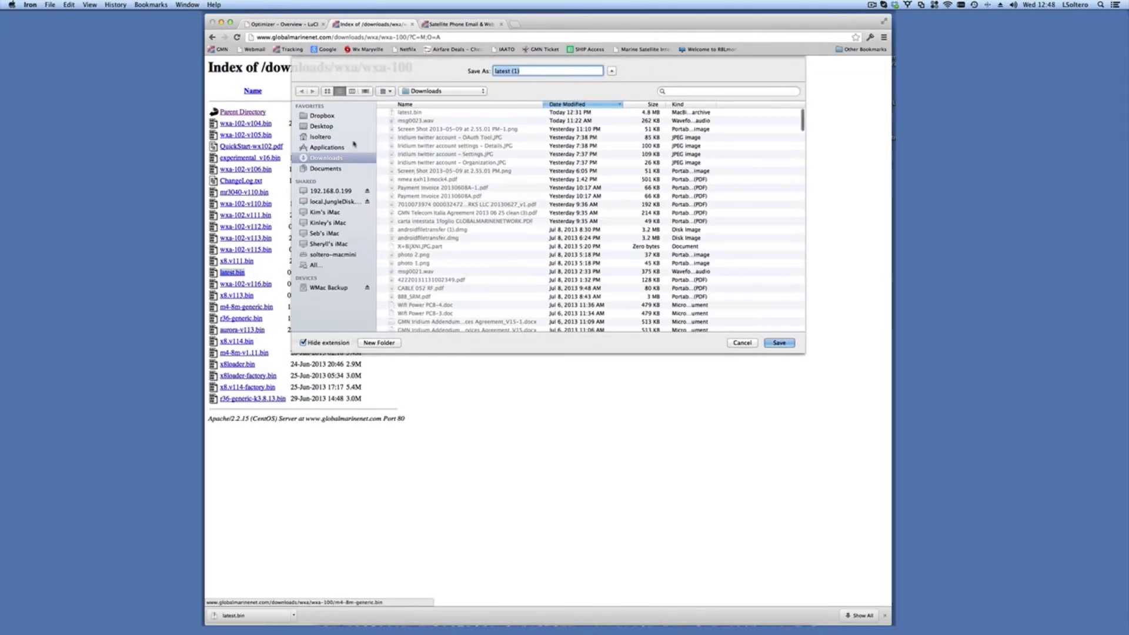
click(323, 126)
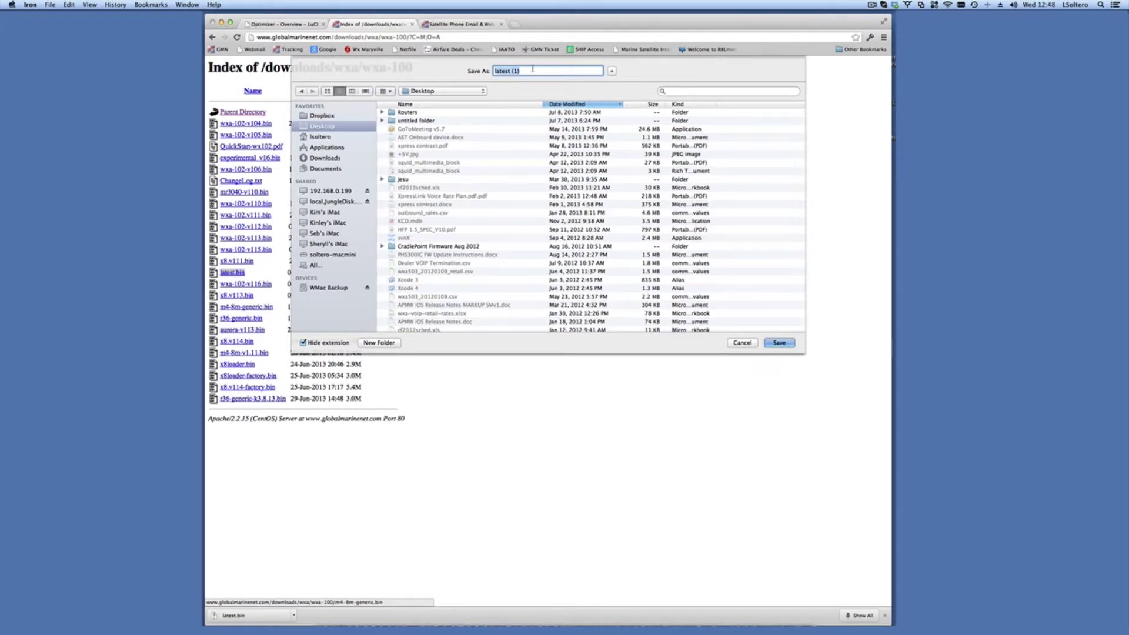
text(latest.bin)
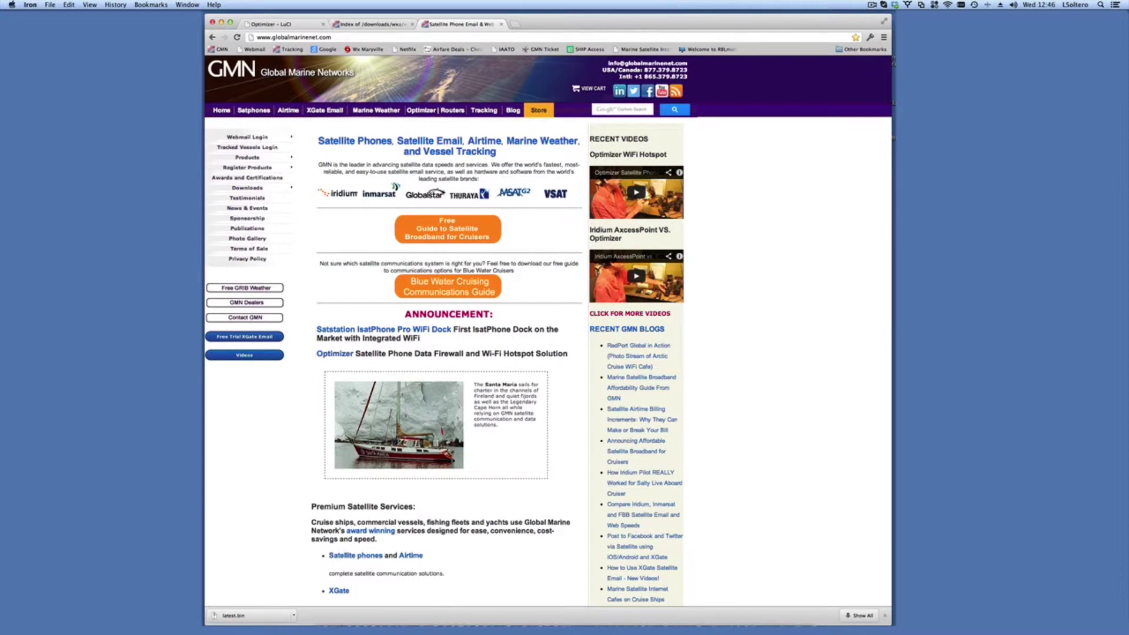
click(948, 5)
key(Escape)
click(948, 4)
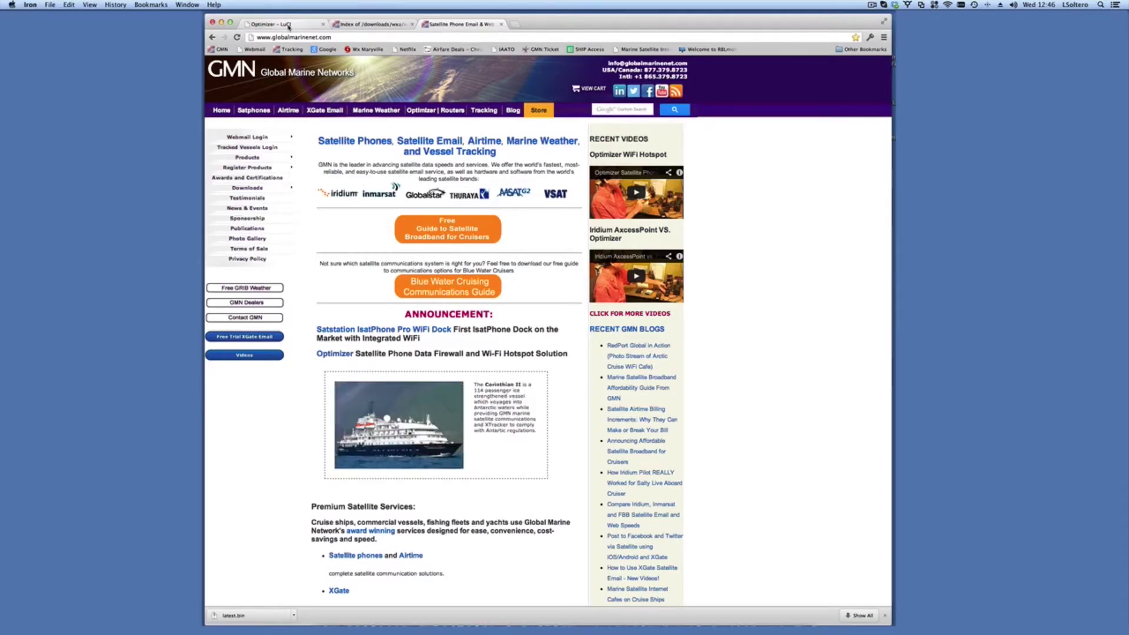
click(287, 25)
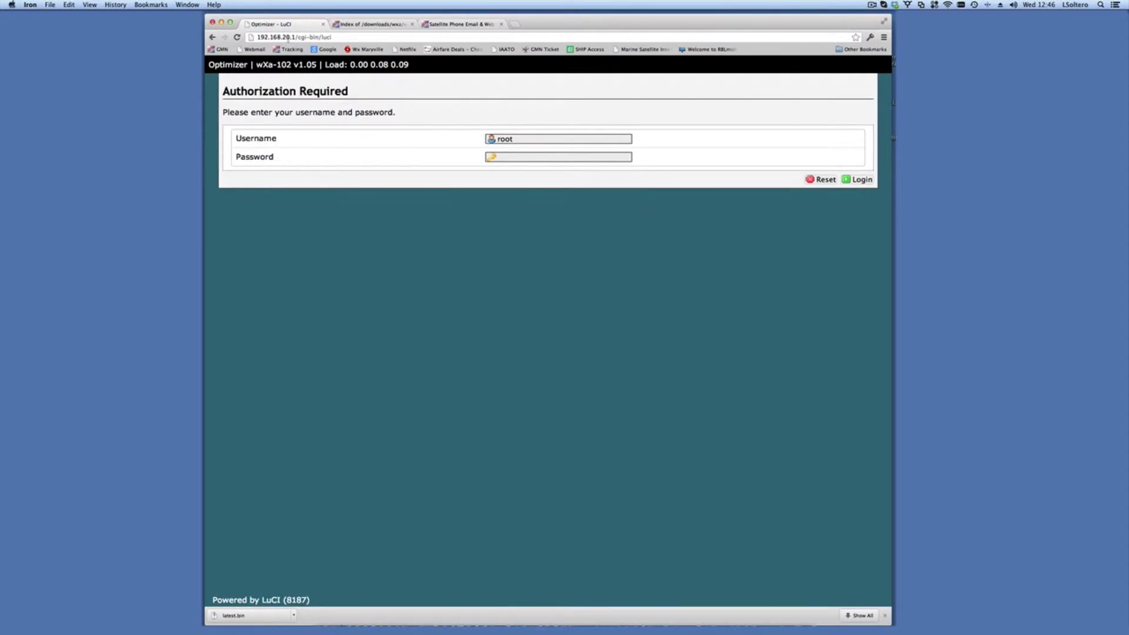
Step: Load the bare router address 192.168.20.1 and highlight its current v1.05 firmware version
drag(295, 37, 488, 36)
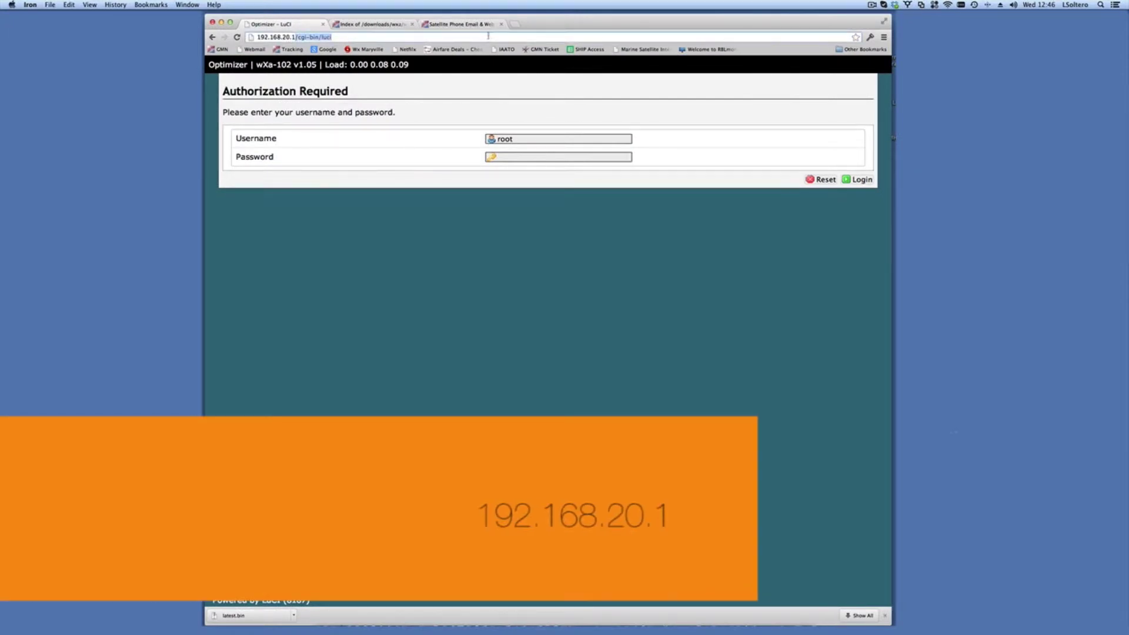
key(BackSpace)
key(Return)
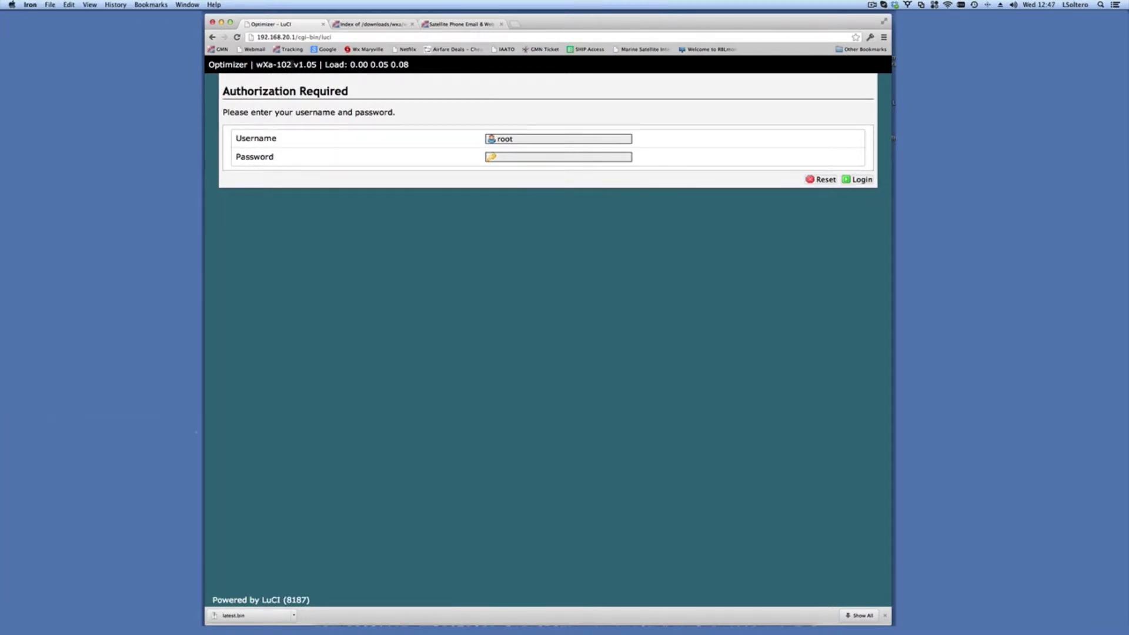
drag(292, 65, 316, 65)
click(525, 139)
Step: Log in to the Optimizer as root, entering the router's password
double_click(525, 139)
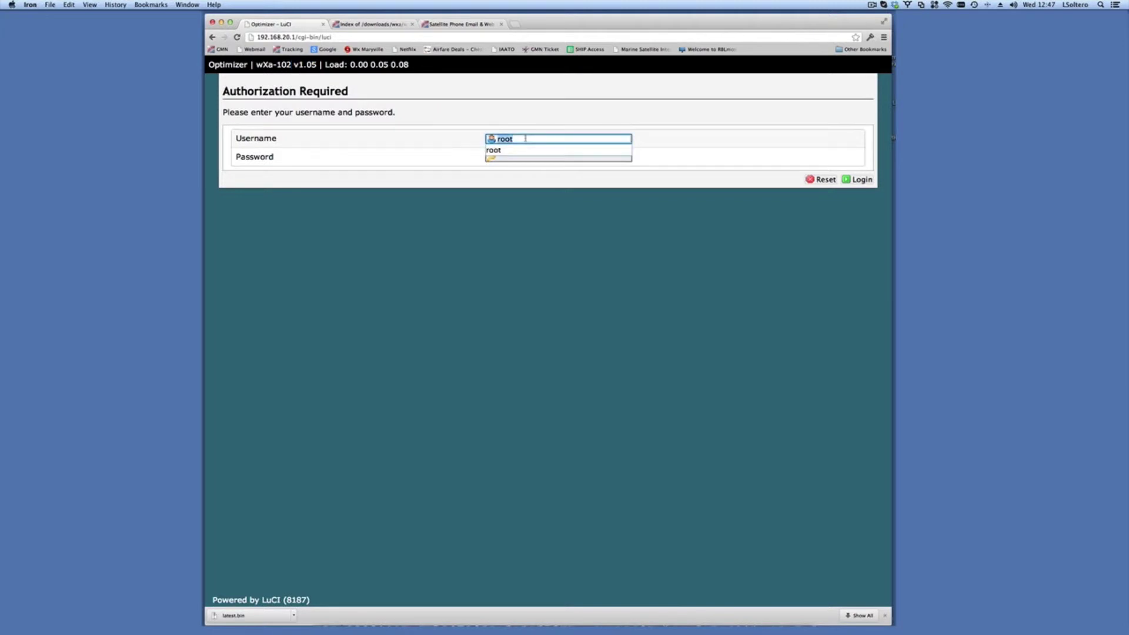
click(527, 179)
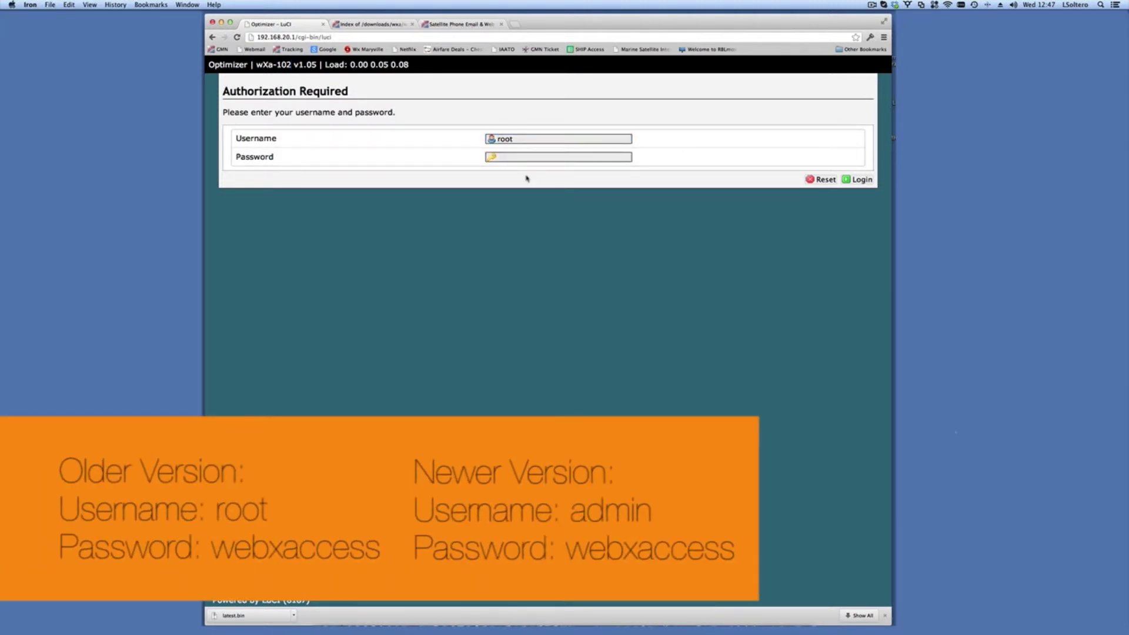
click(525, 141)
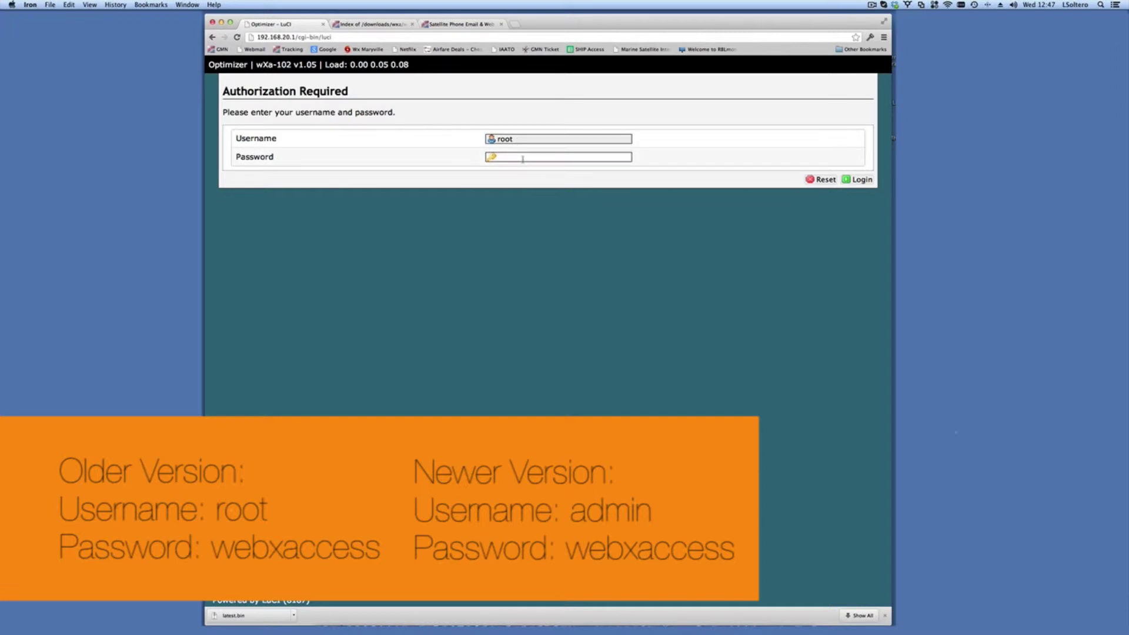
click(522, 158)
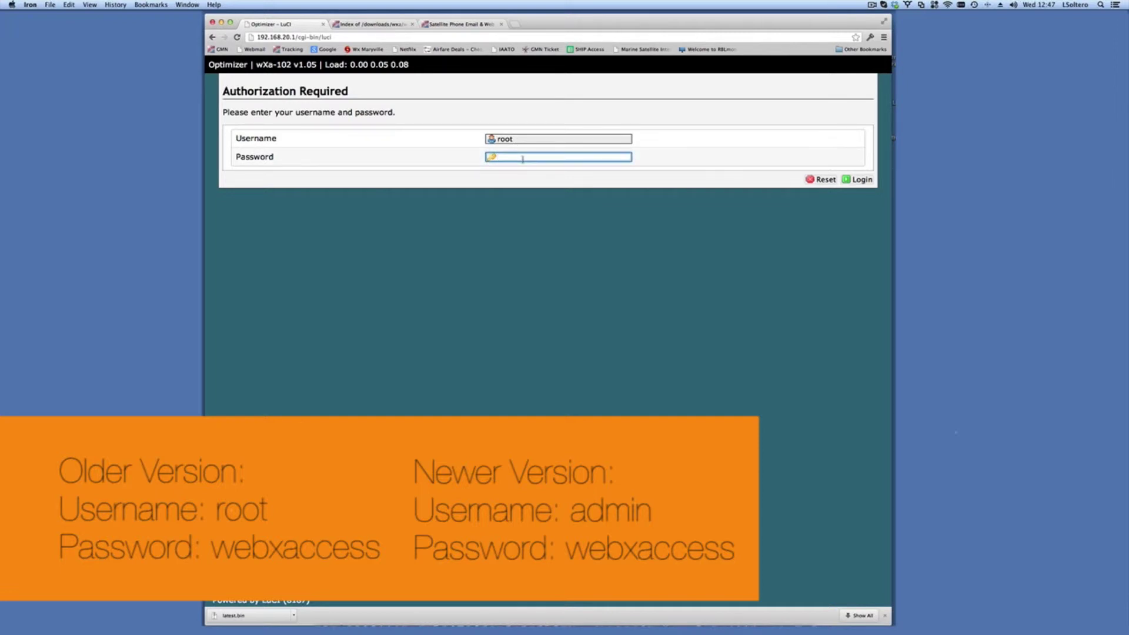
text(webxacc)
key(BackSpace)
key(BackSpace)
key(BackSpace)
key(BackSpace)
key(BackSpace)
key(BackSpace)
text(webxaccess)
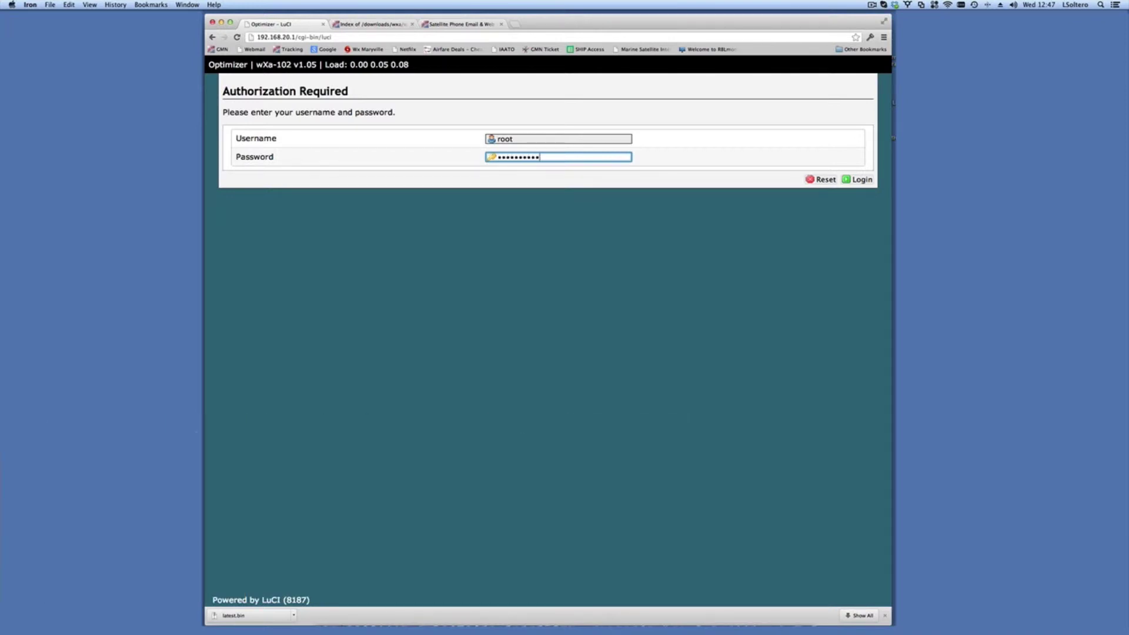
click(518, 139)
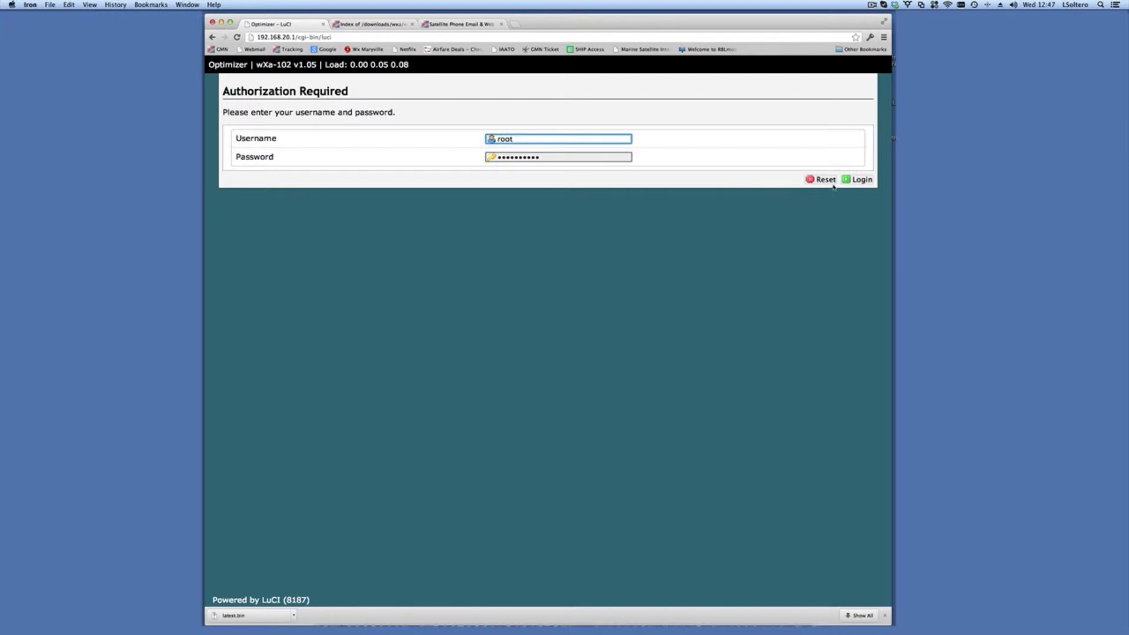
click(858, 180)
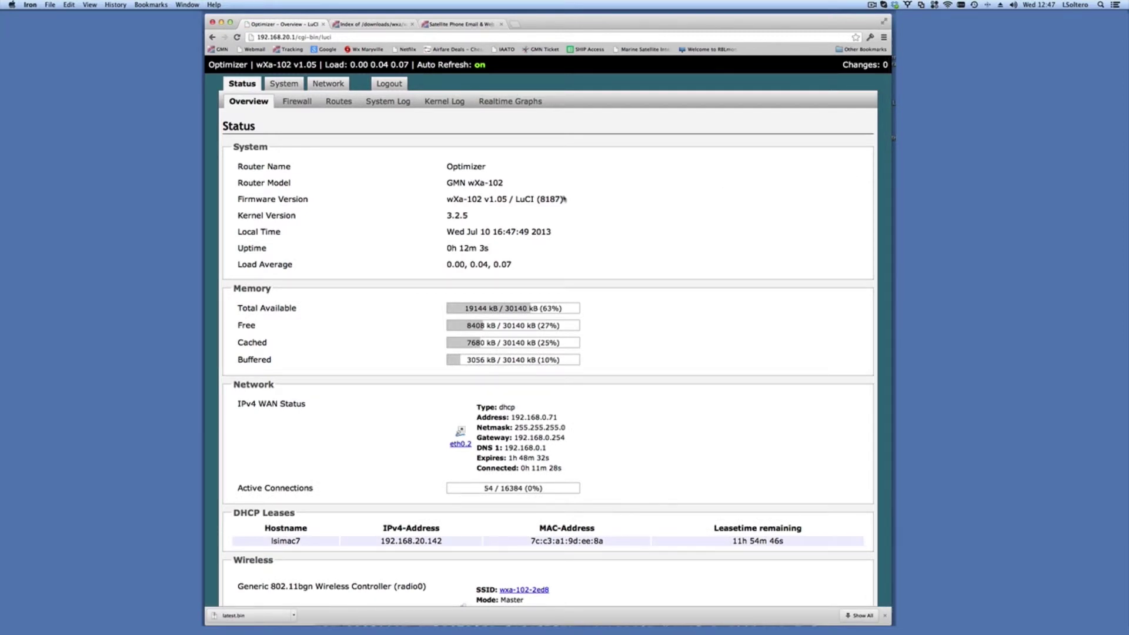
Step: Confirm firmware v1.05 on Status Overview, then go to the System settings page
drag(484, 199, 501, 199)
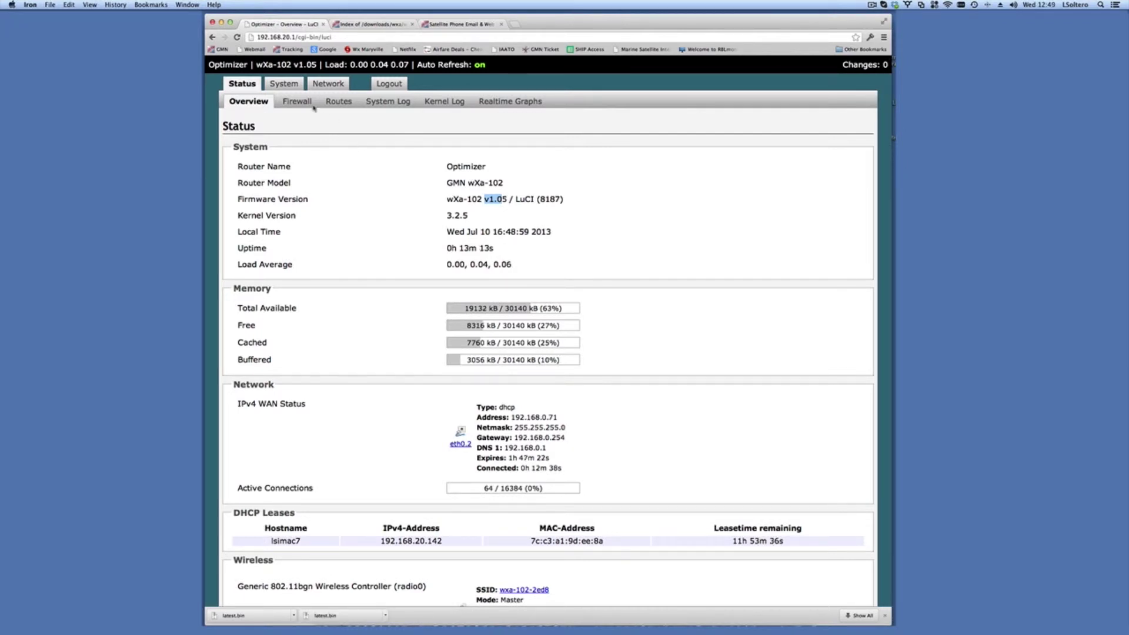
click(289, 84)
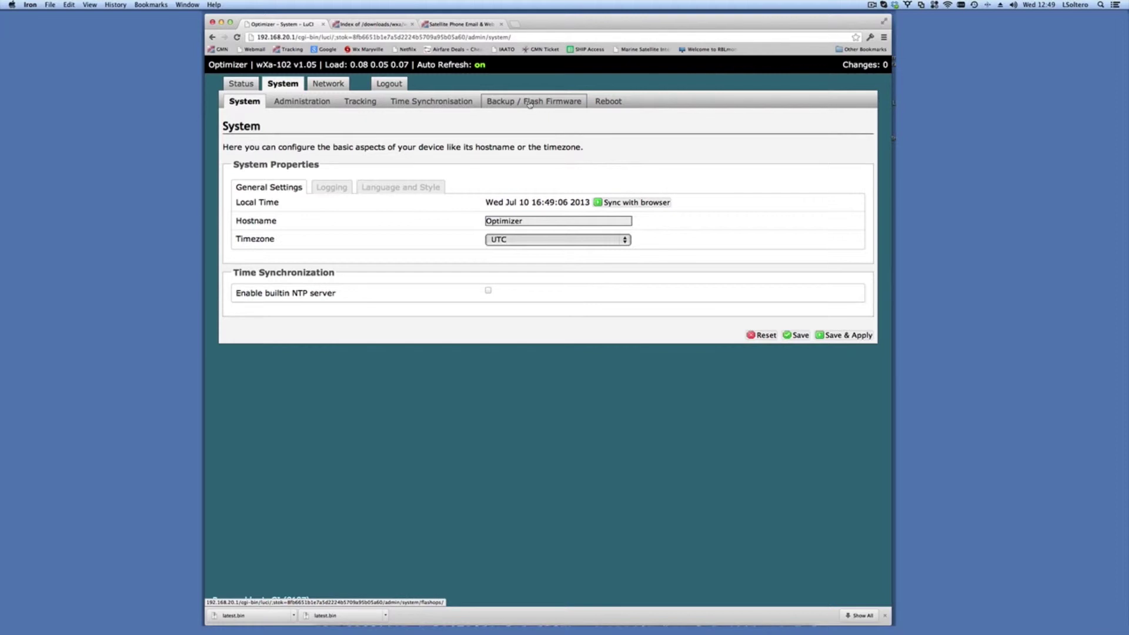
Step: On the Backup / Flash Firmware page, browse the Desktop for the firmware image
click(530, 103)
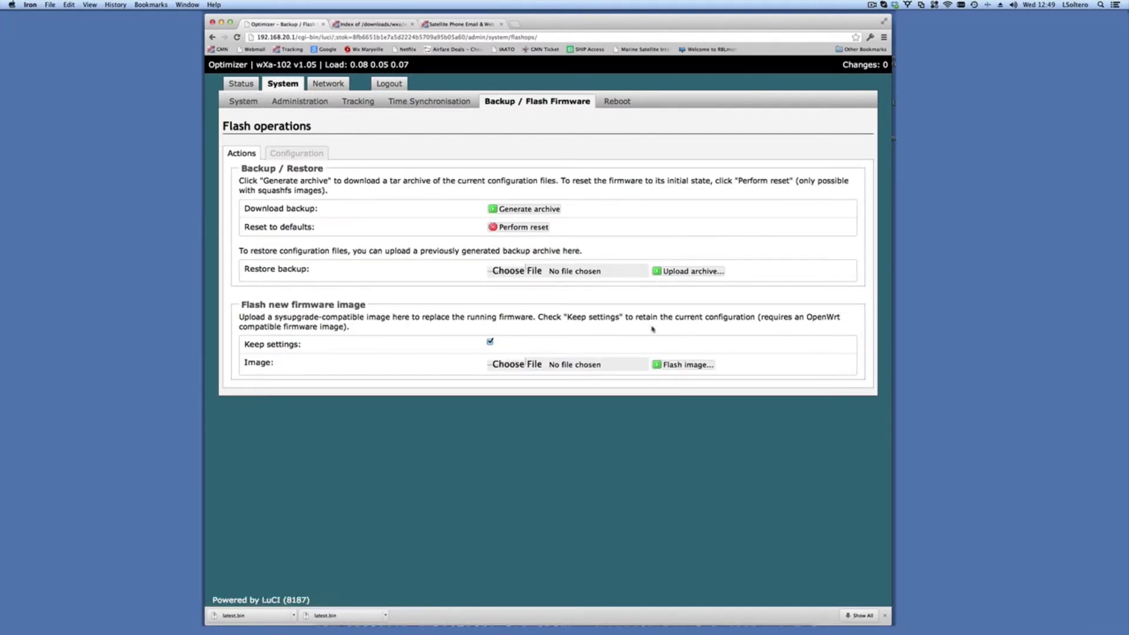
click(517, 364)
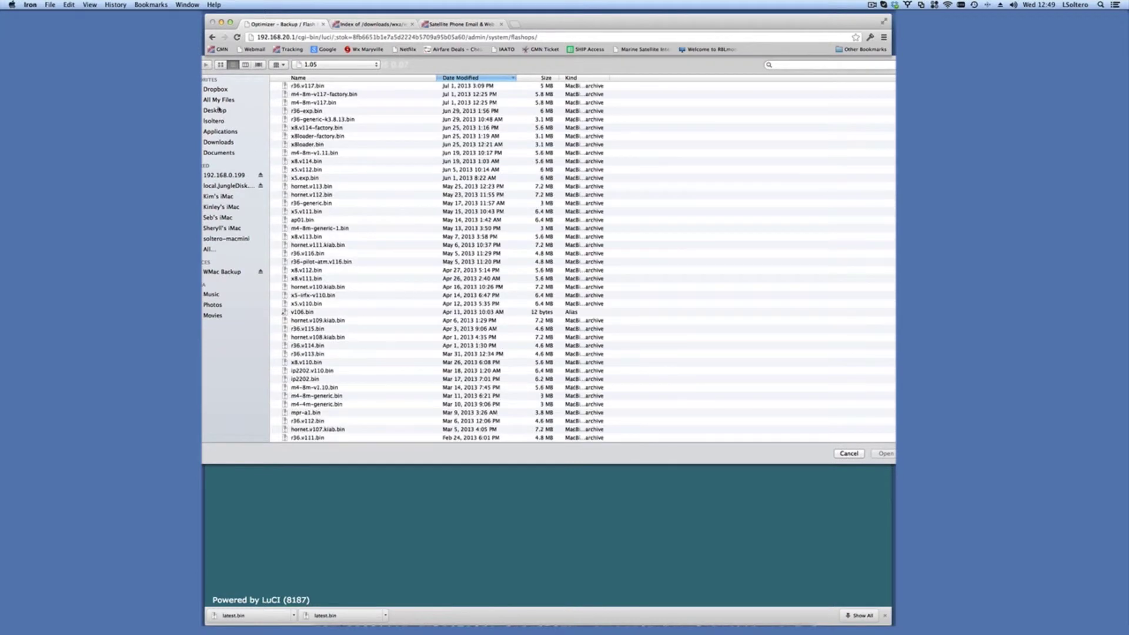
click(218, 111)
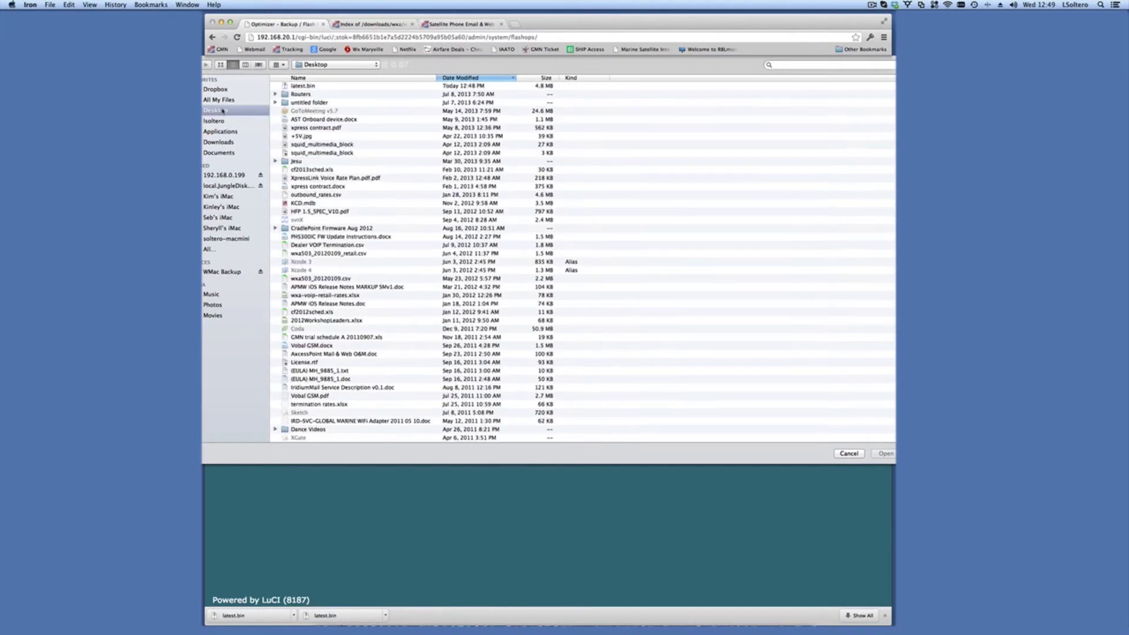
Step: Flash latest.bin as the new firmware with Keep settings unchecked, confirming after verification
double_click(302, 86)
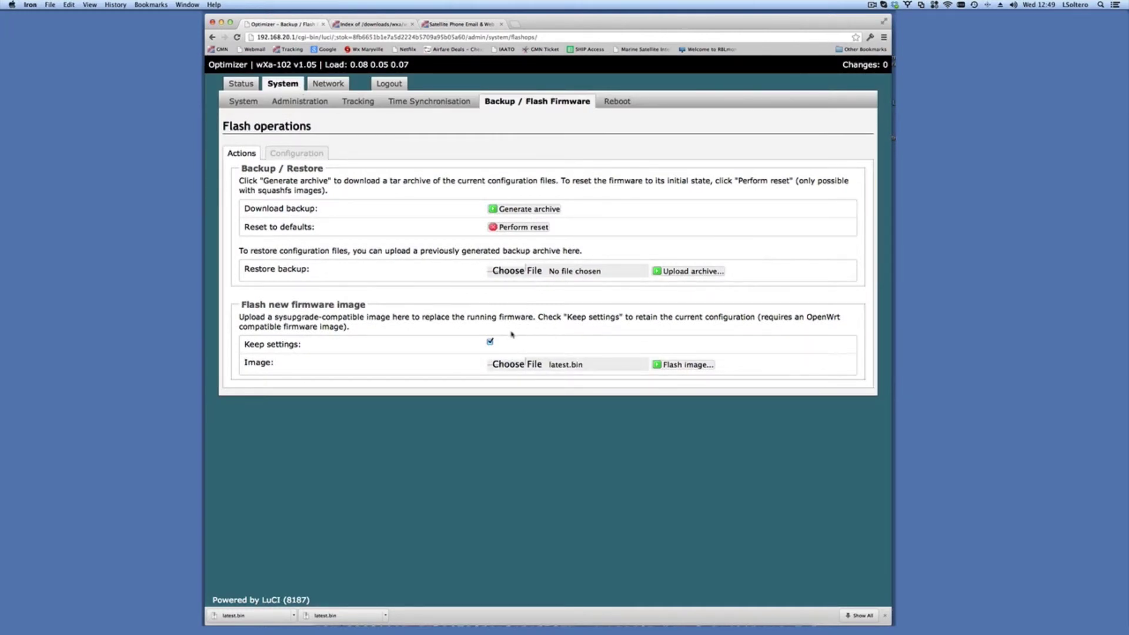
click(491, 342)
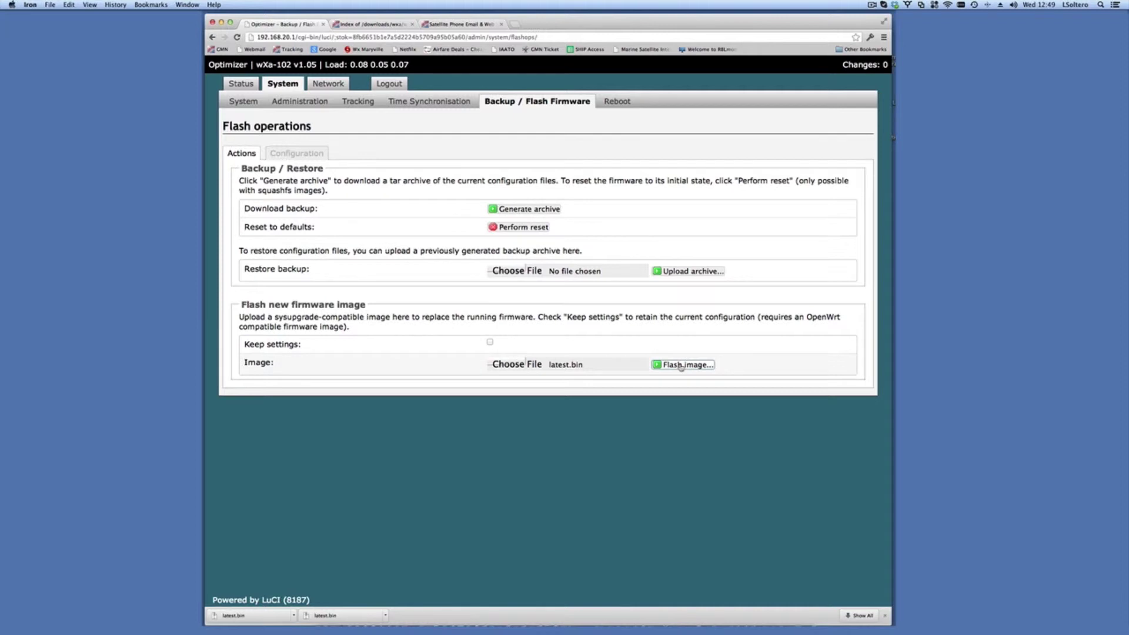
click(681, 365)
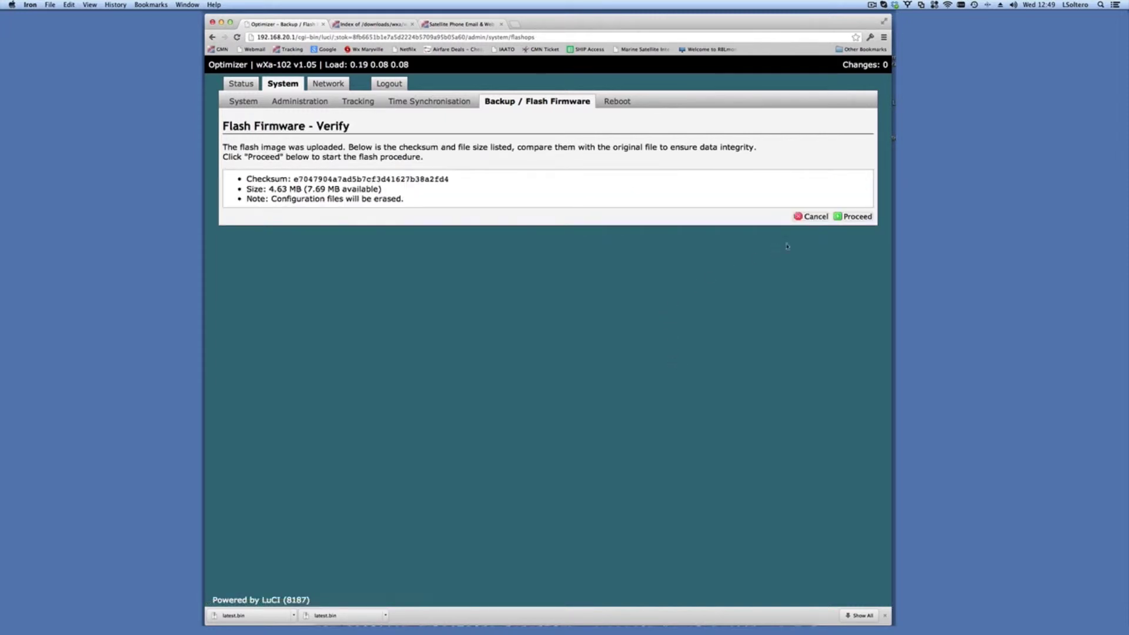
click(851, 221)
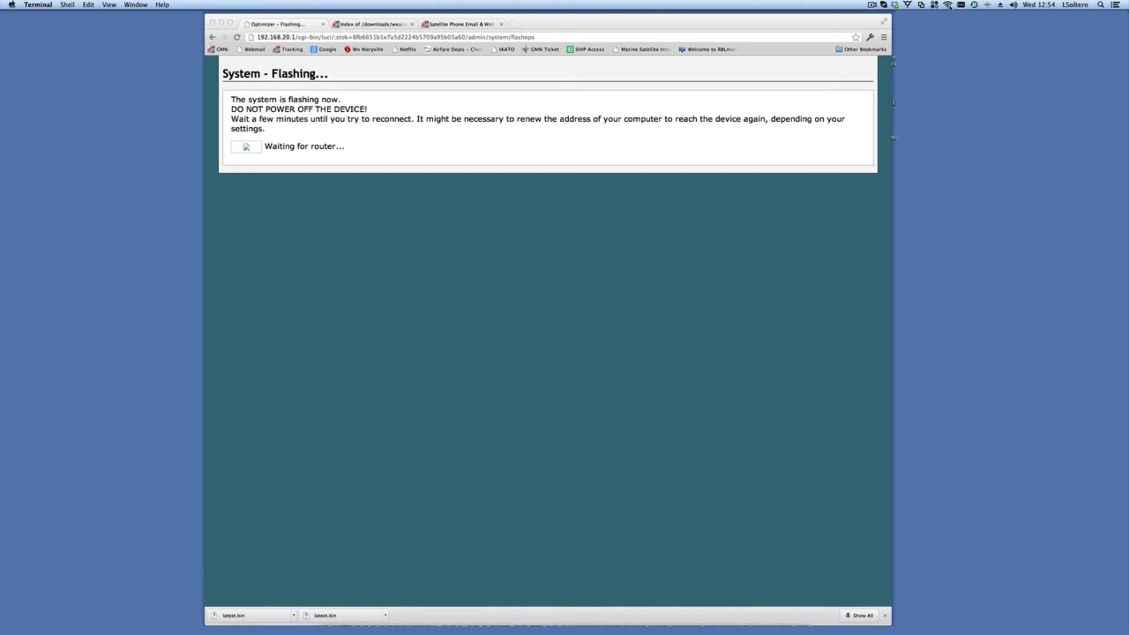
Step: Delete linksys from the Mac's preferred Wi-Fi networks, apply, and close Network preferences
click(949, 5)
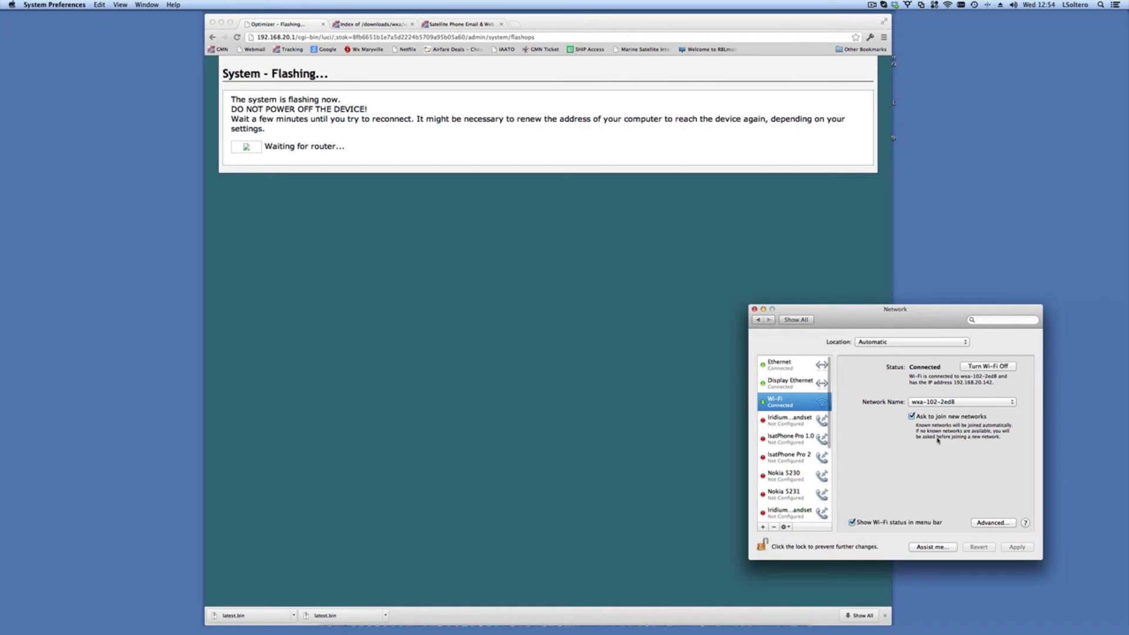
click(991, 523)
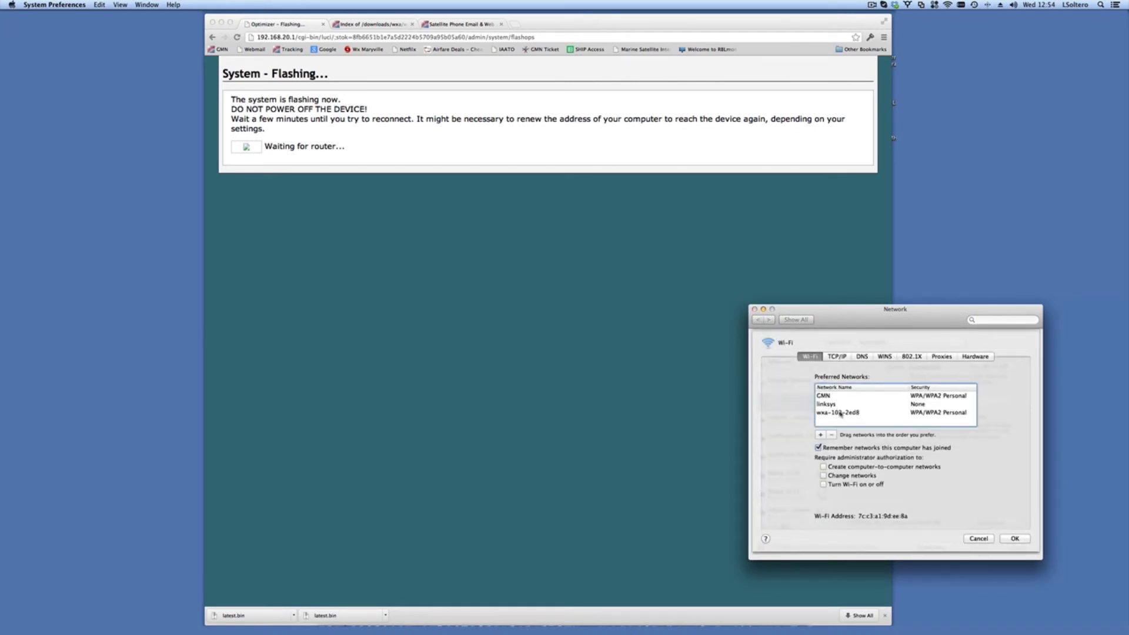
click(841, 414)
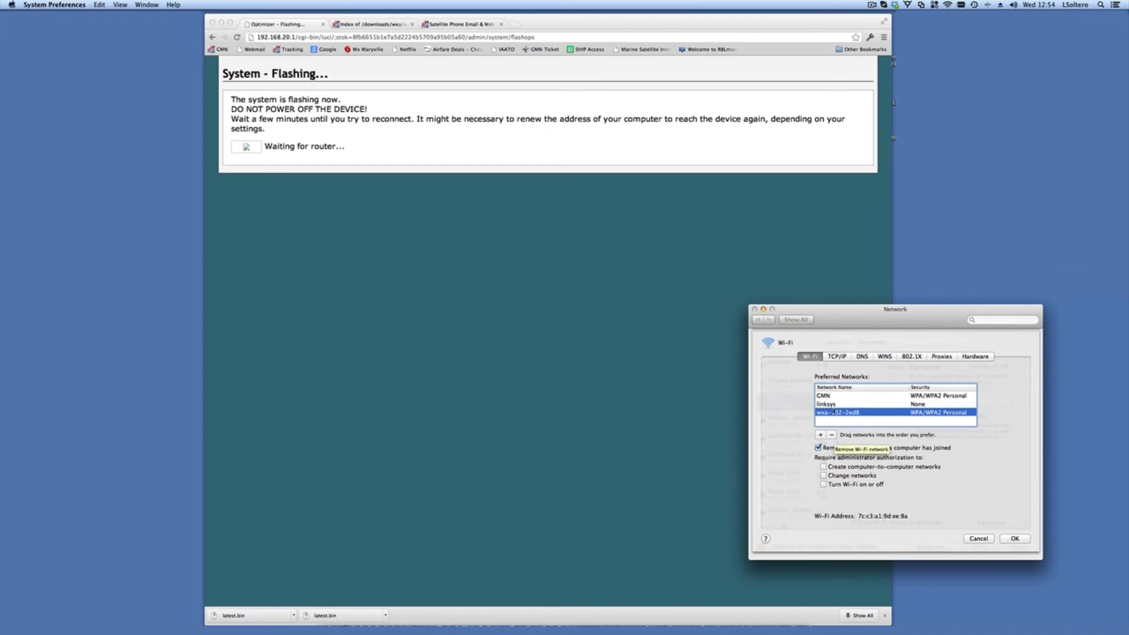
click(831, 405)
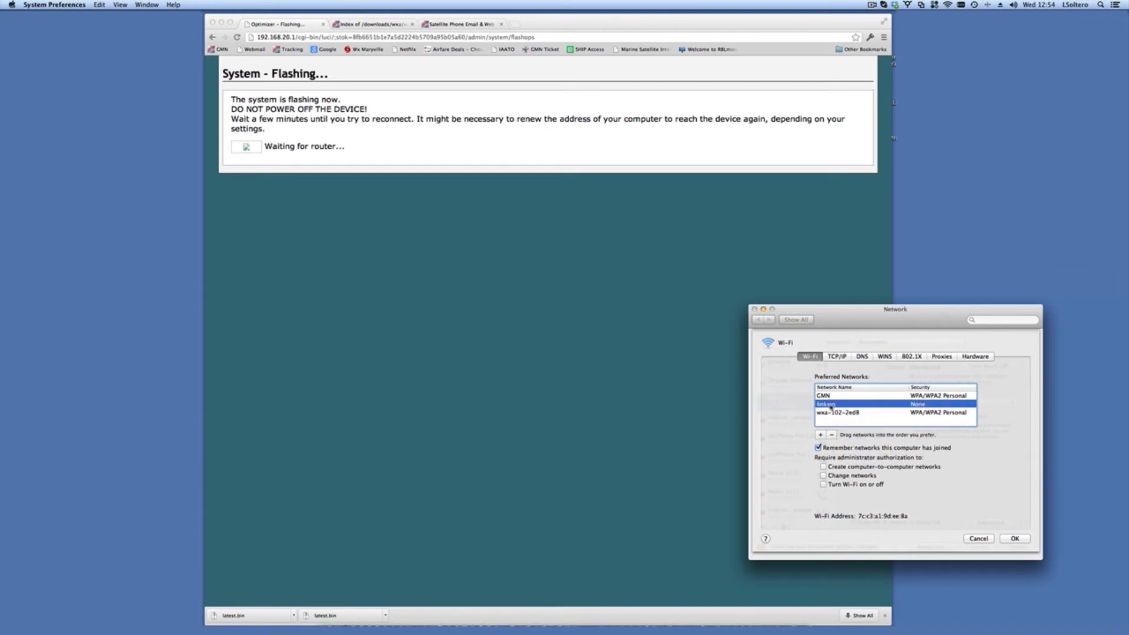
click(830, 434)
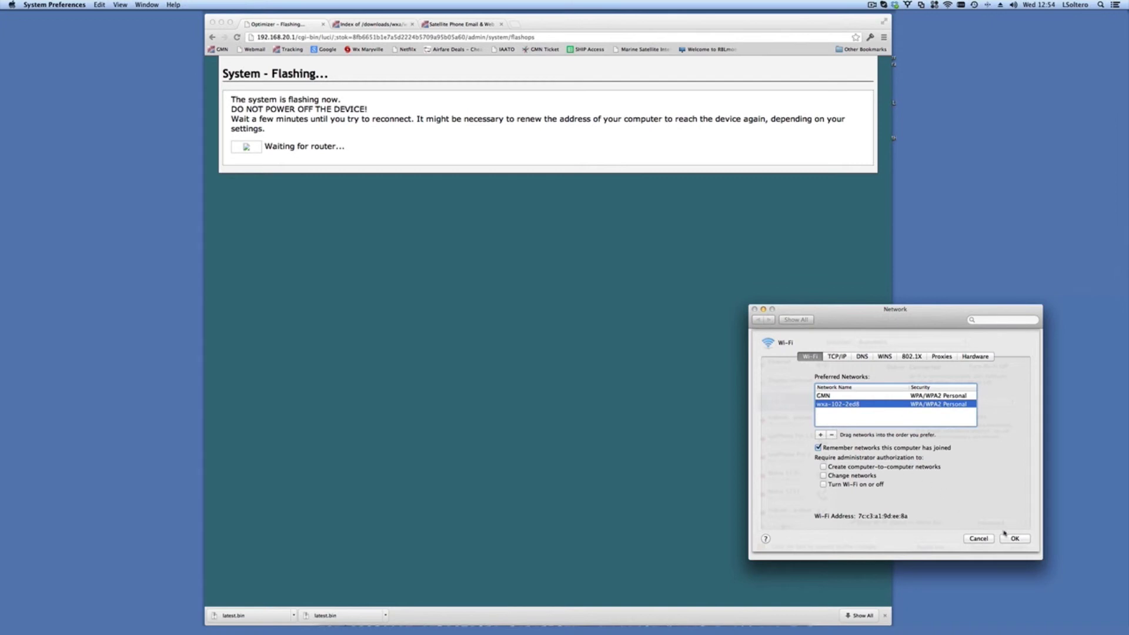
click(1024, 539)
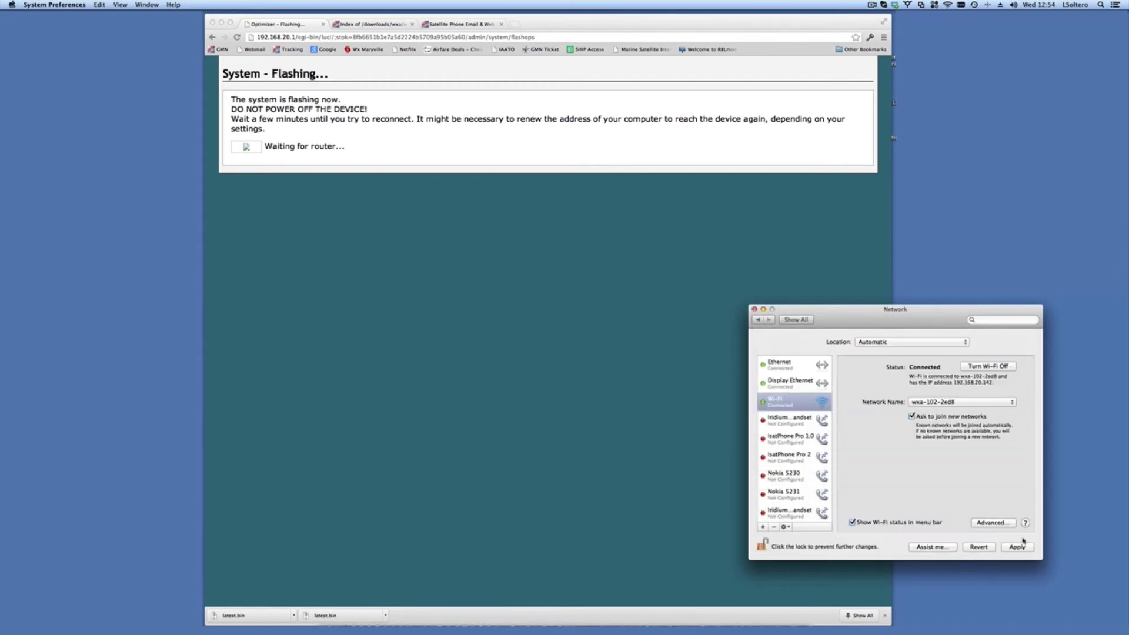
click(1022, 547)
click(754, 310)
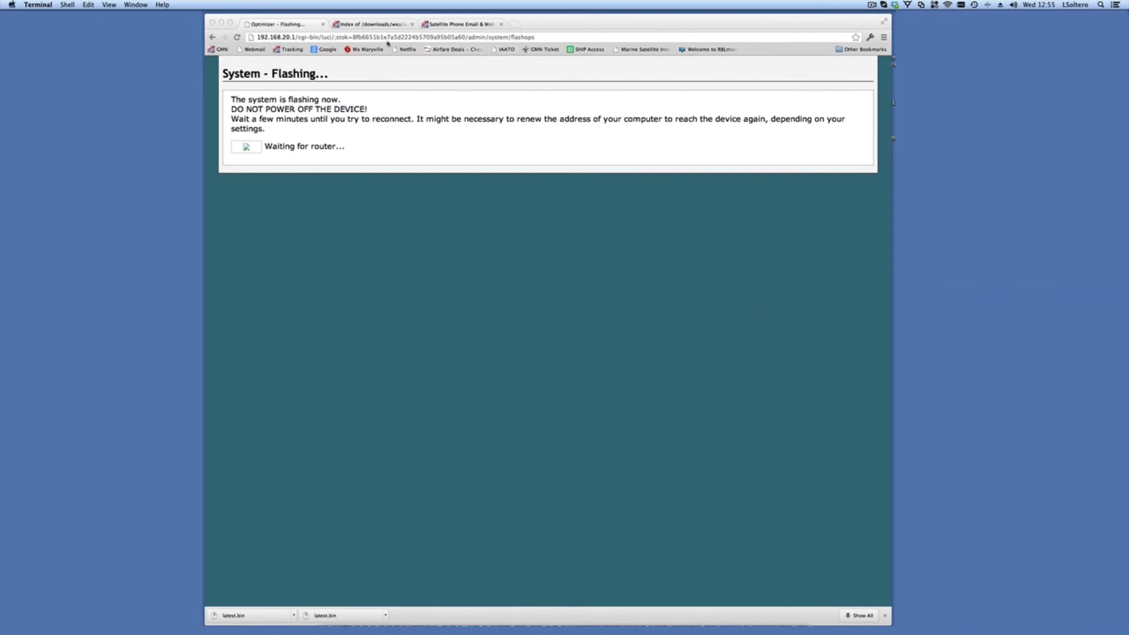
Step: Select the page path after 192.168.20.1 in the address bar to reload the router root
click(304, 38)
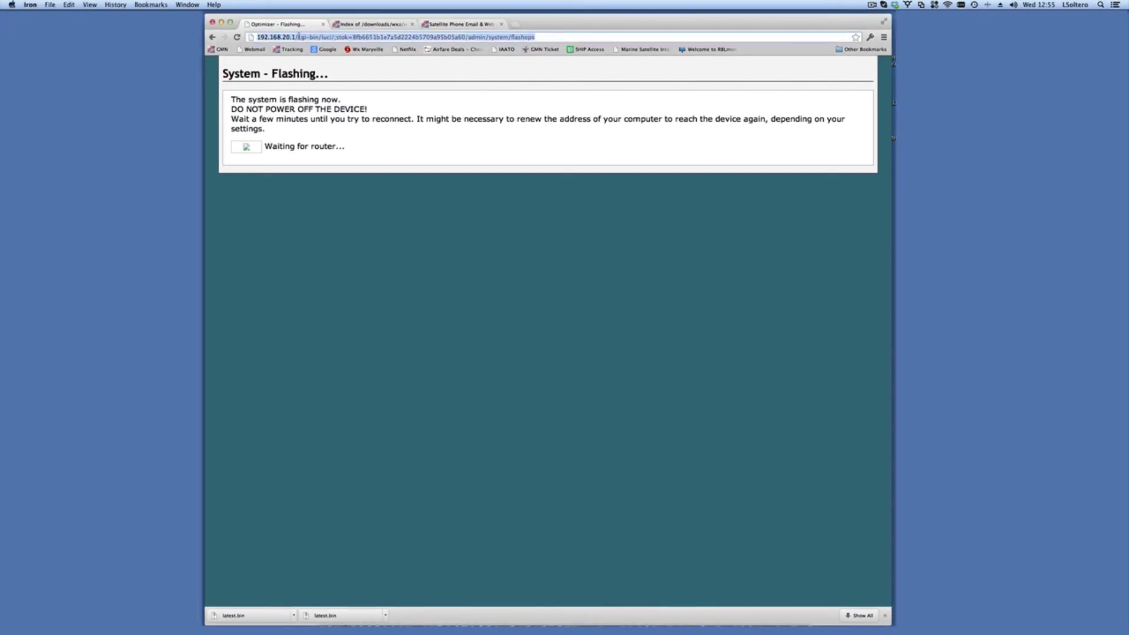
click(298, 37)
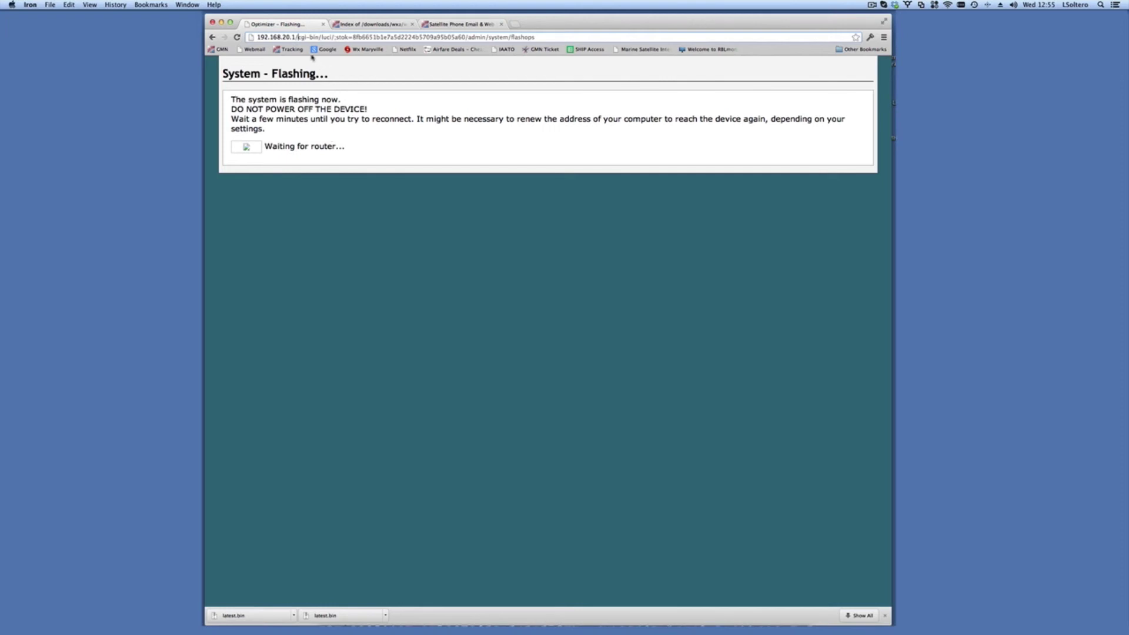
drag(296, 37, 547, 39)
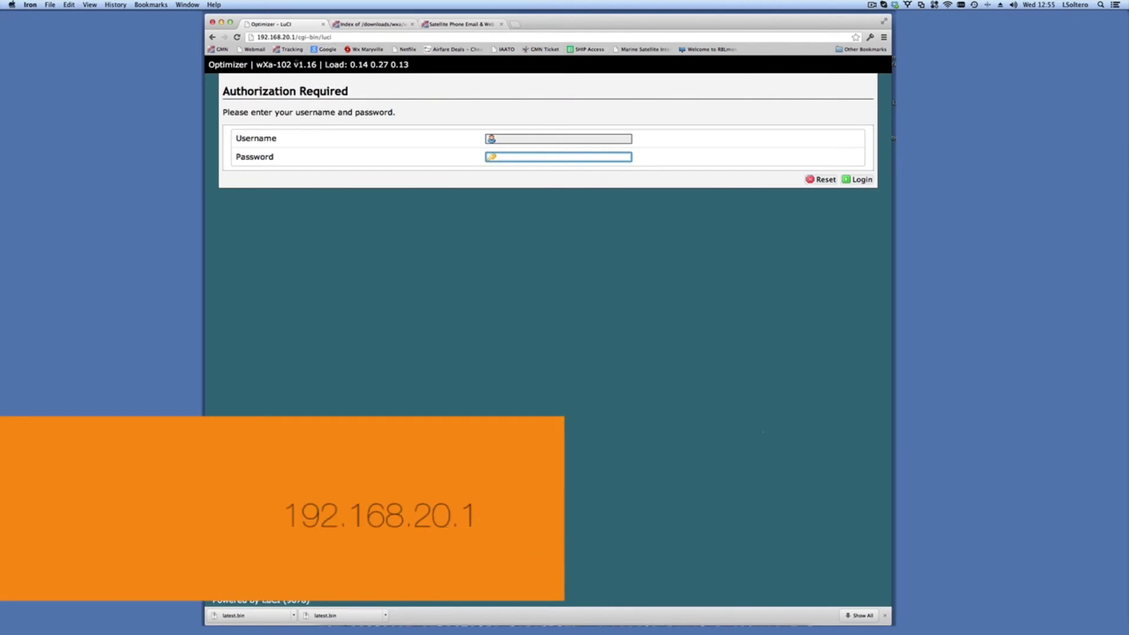
Step: Note the new v1.16 firmware, then log in as admin with the router's password
drag(294, 64, 317, 65)
click(511, 136)
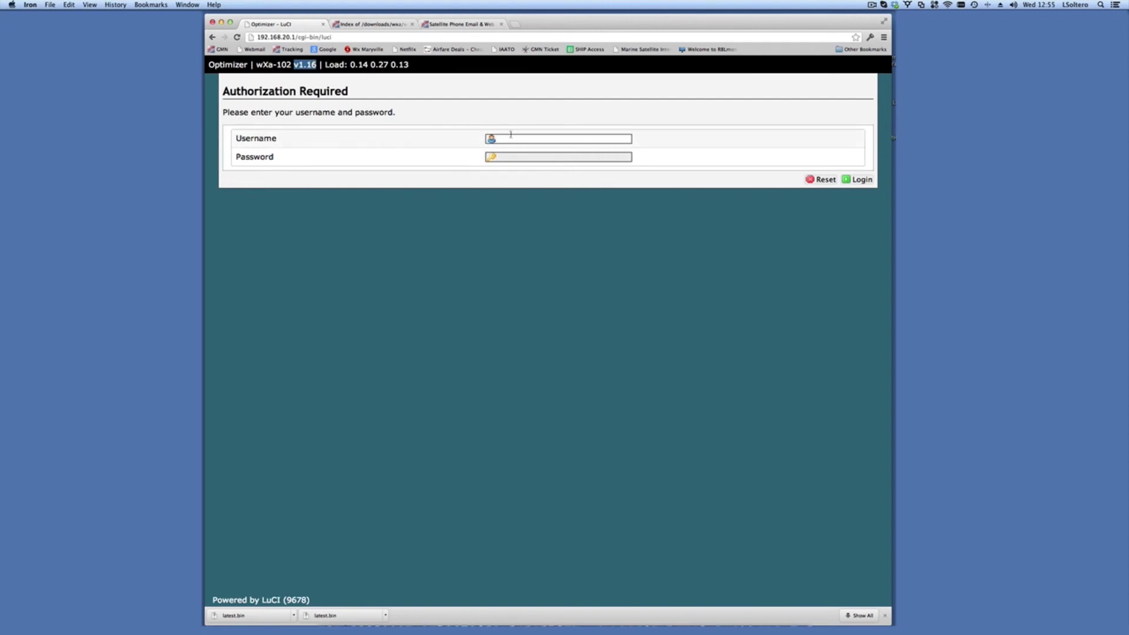
click(511, 136)
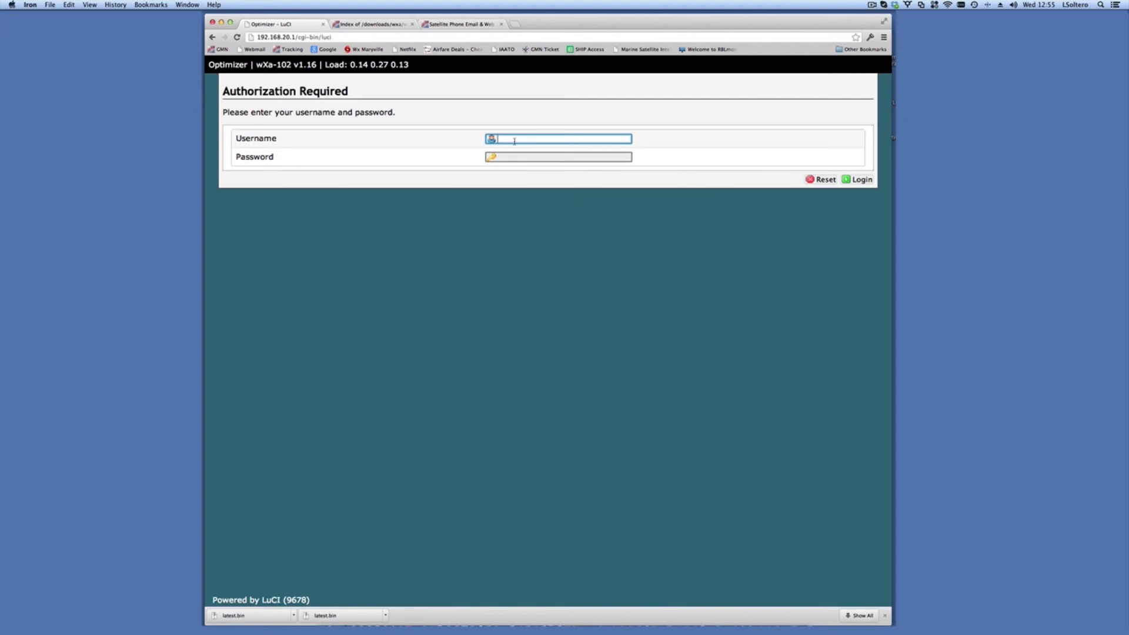
text(admin)
key(Tab)
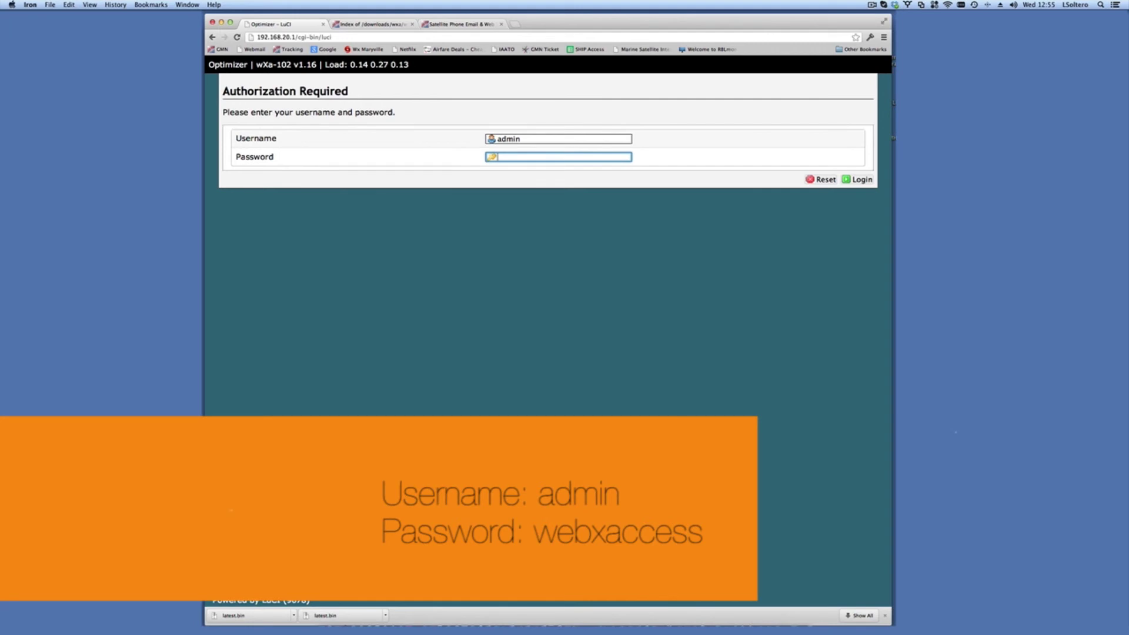
text(webxaccess)
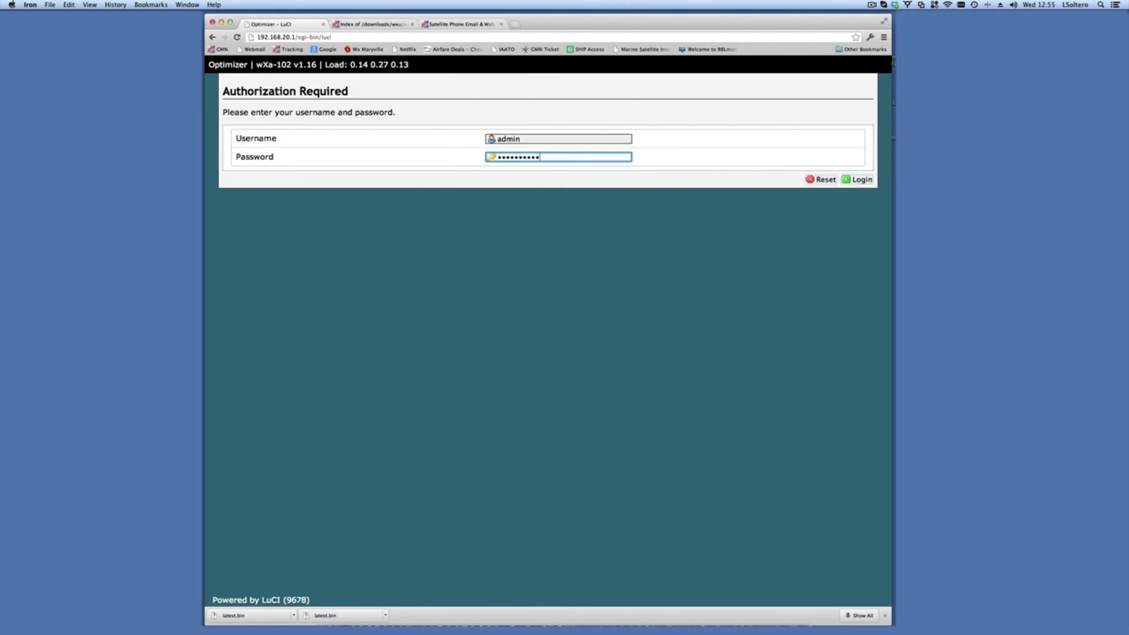
click(862, 183)
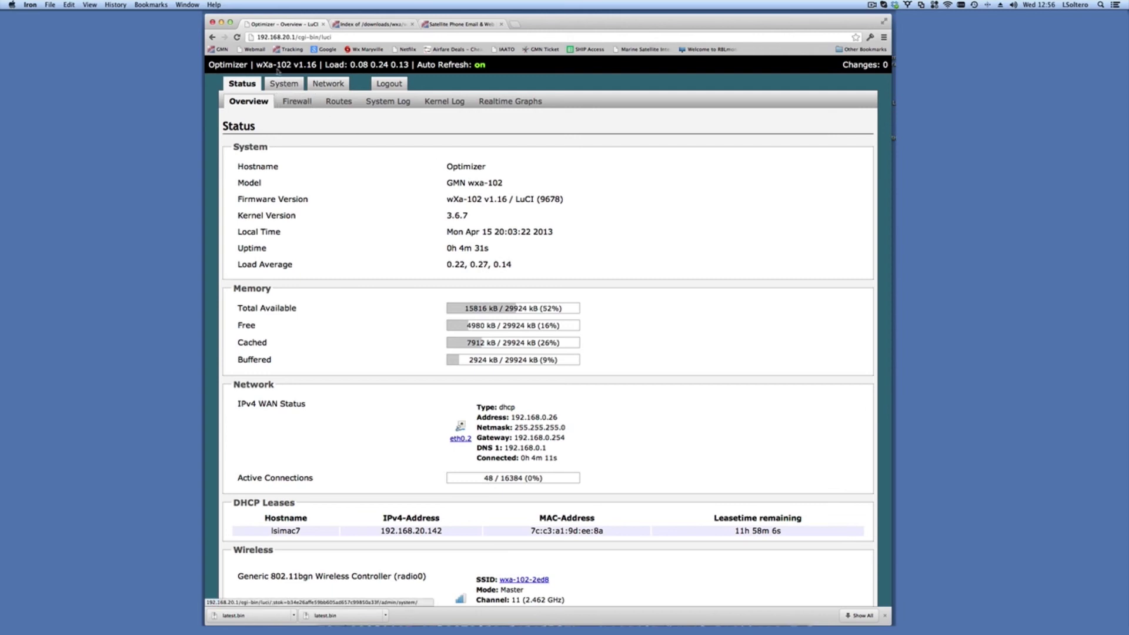
Step: Go to System, then Administration, on the updated router after logging in as admin
click(281, 84)
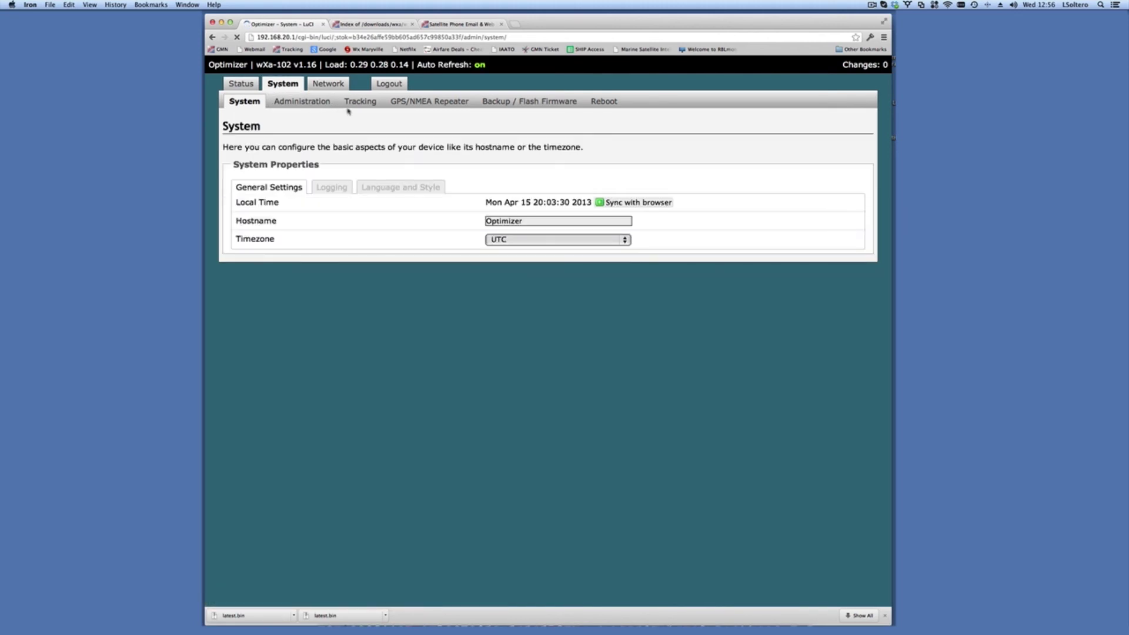
click(315, 105)
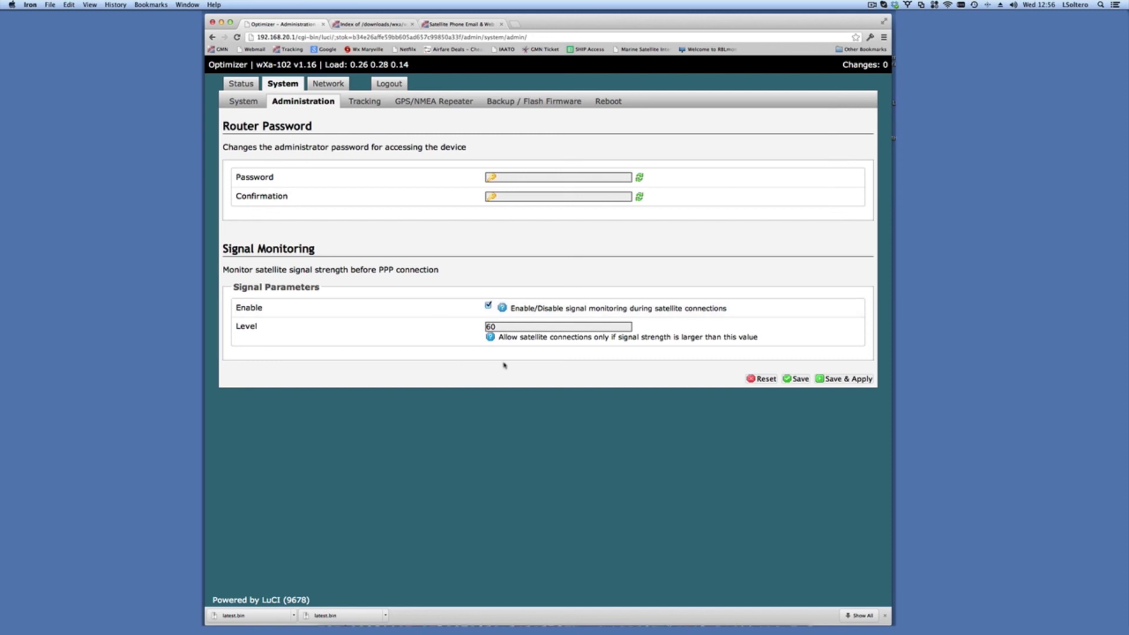
Step: Select the Signal Monitoring Level field, which shows 60 with monitoring enabled
click(504, 327)
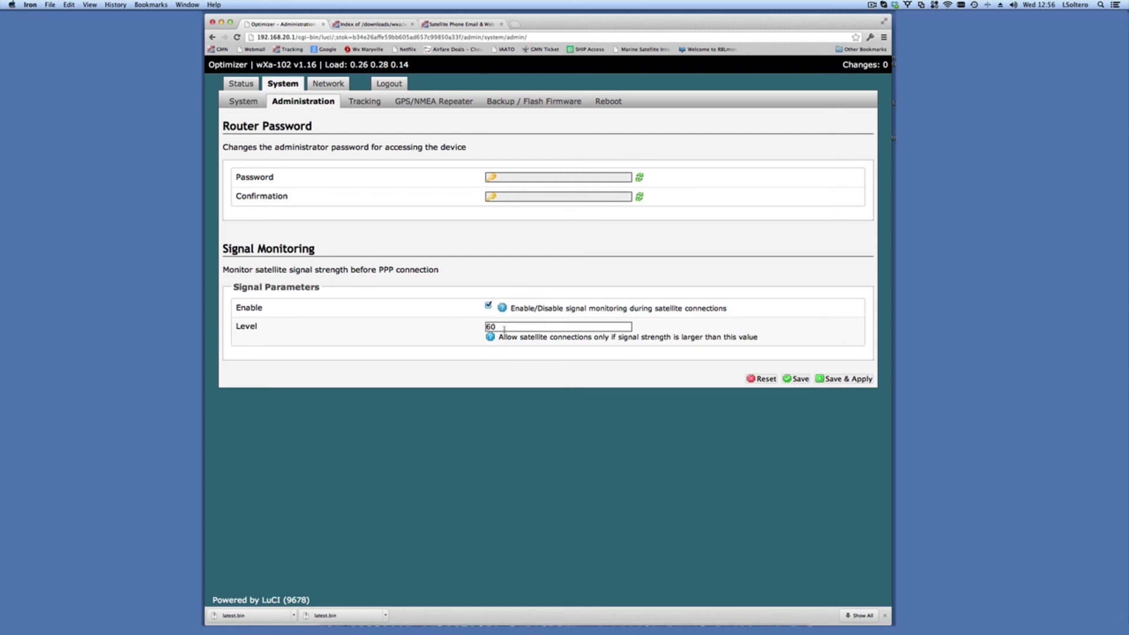